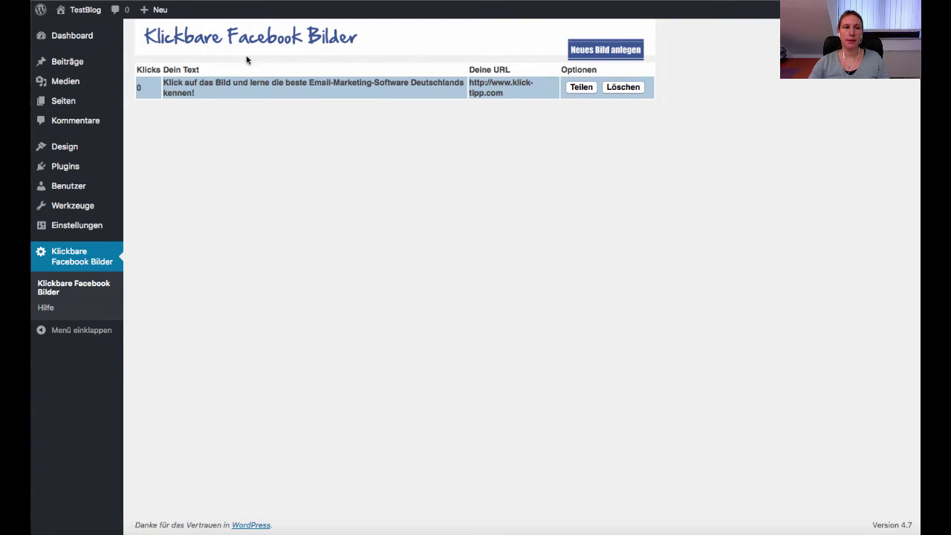
- Start sharing the existing klick-tipp.com image on Facebook and write the post text "Lerne die beste E-Mail-Marekting Software in Deutschland kennen!"
click(581, 88)
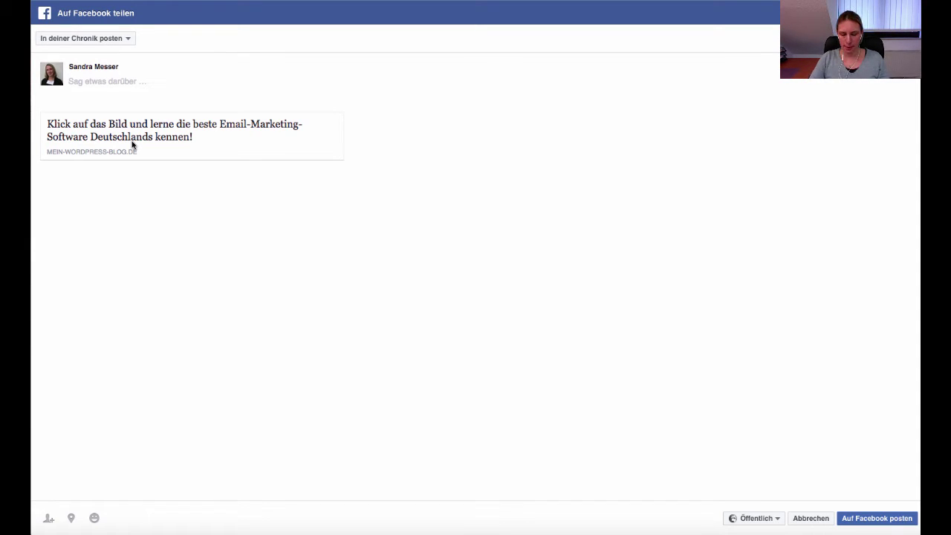
text(Lerne die beste )
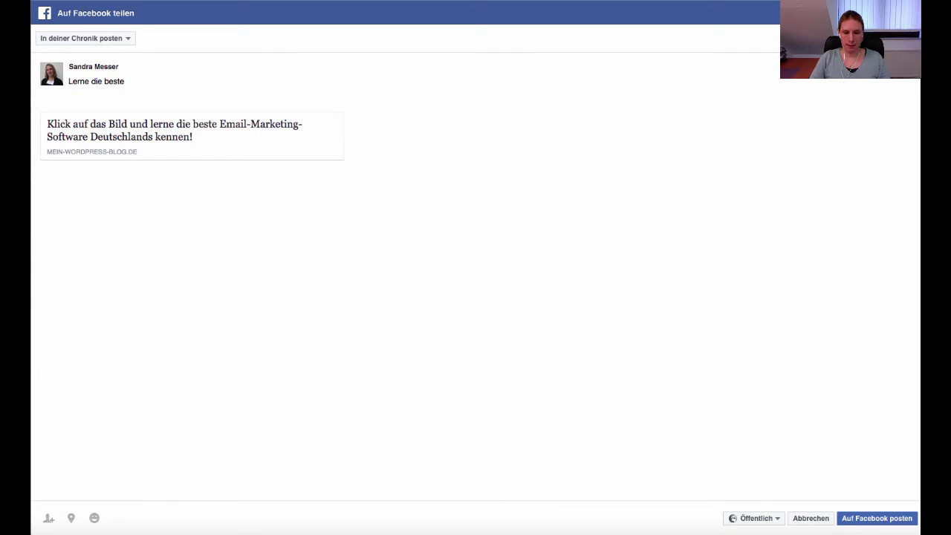
text(E-Mail-Ma)
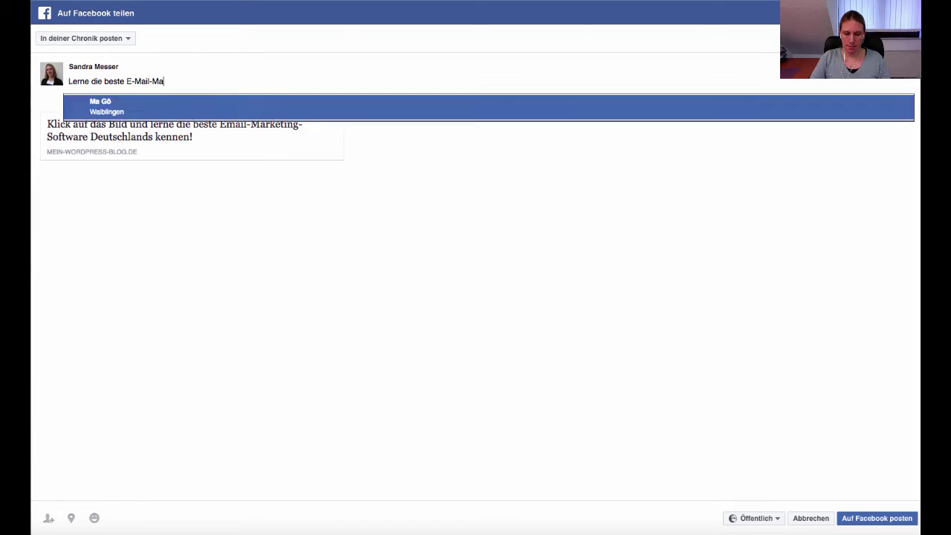
text(rektking Softwr)
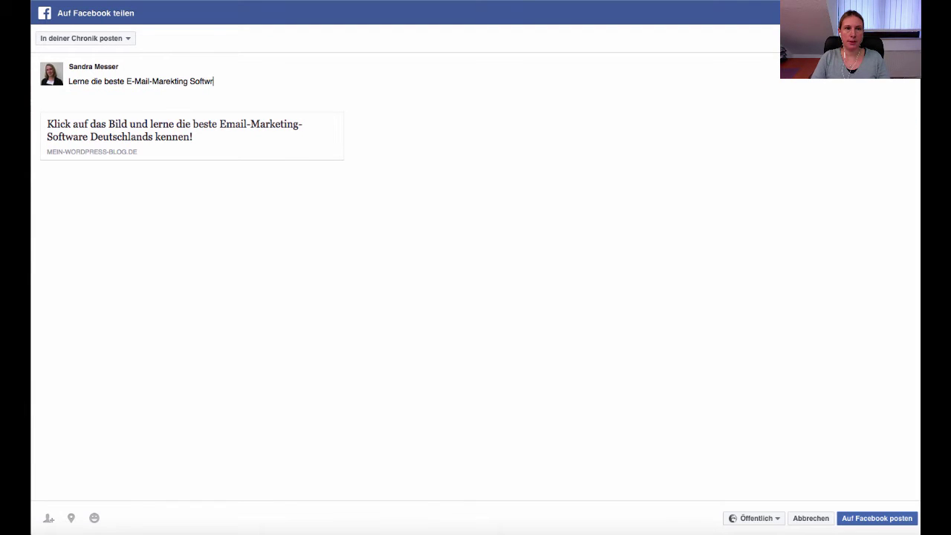
key(BackSpace)
text(are K)
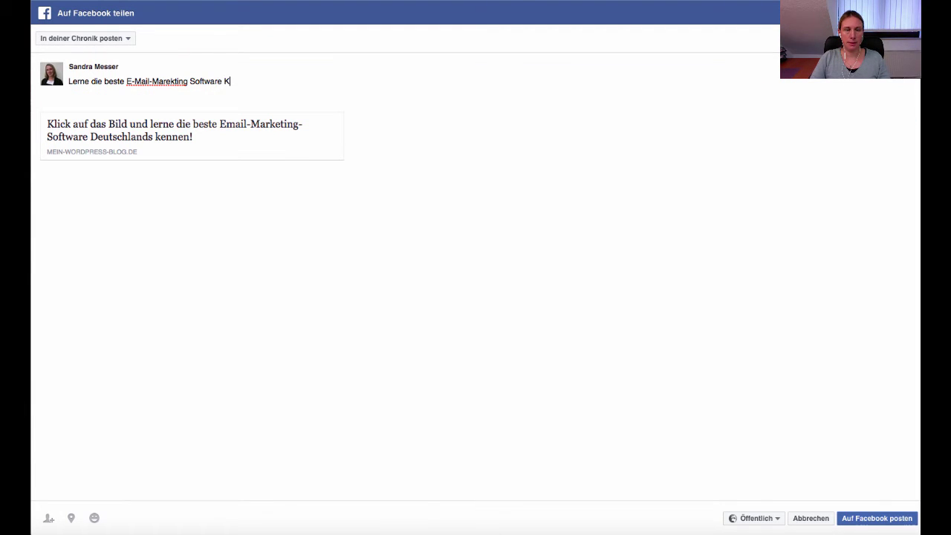
text(in Detus)
key(BackSpace)
key(BackSpace)
key(BackSpace)
text(uts)
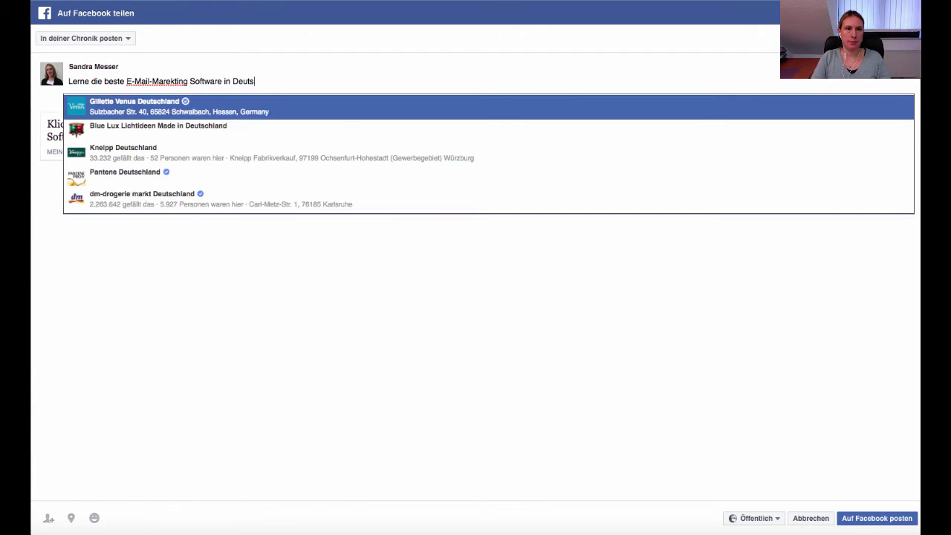
text(chland kennen)
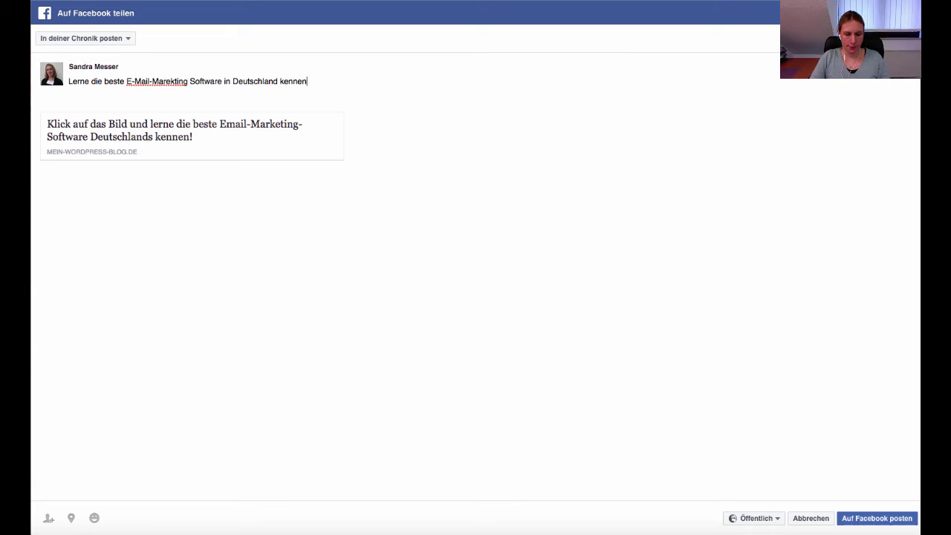
text(!)
- Insert "Klick-Tipp," after the word "Lerne" in the post text
click(90, 82)
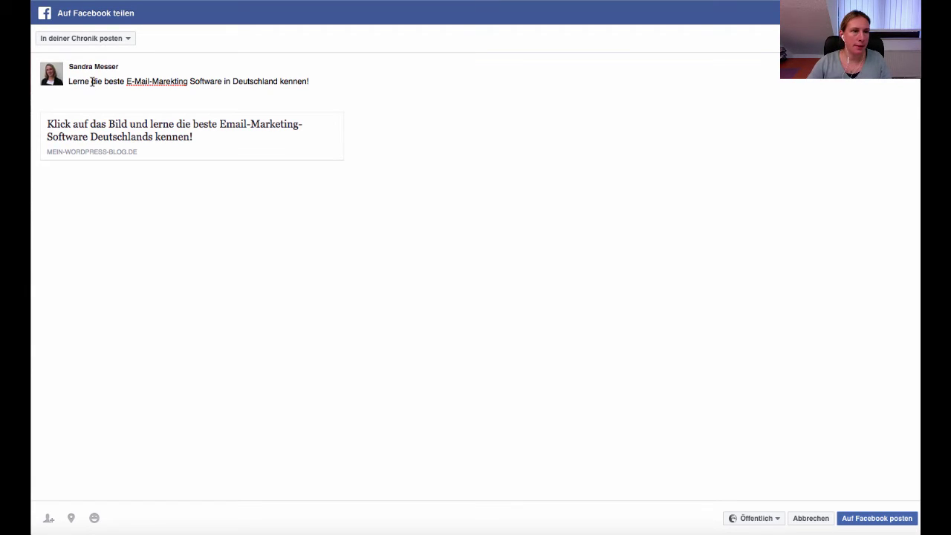
text(Kli)
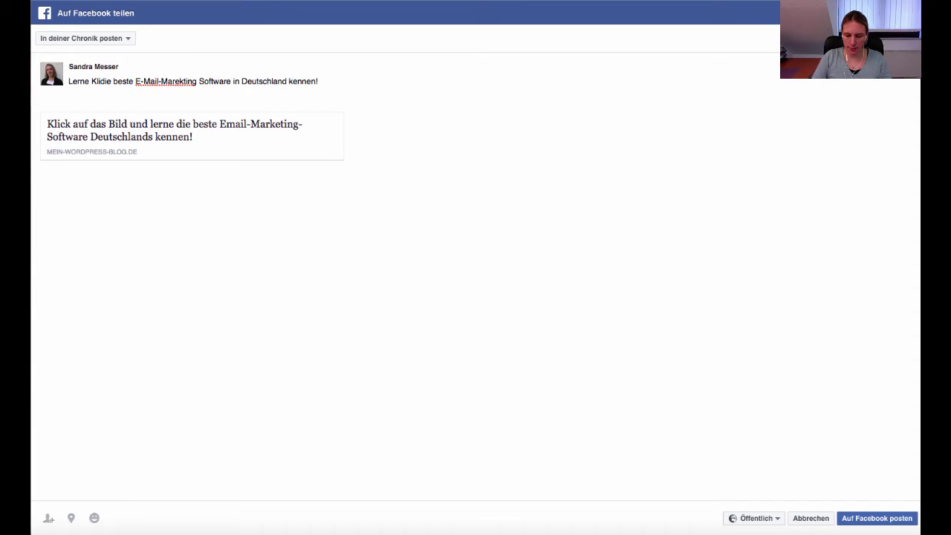
text(ck-Tipp)
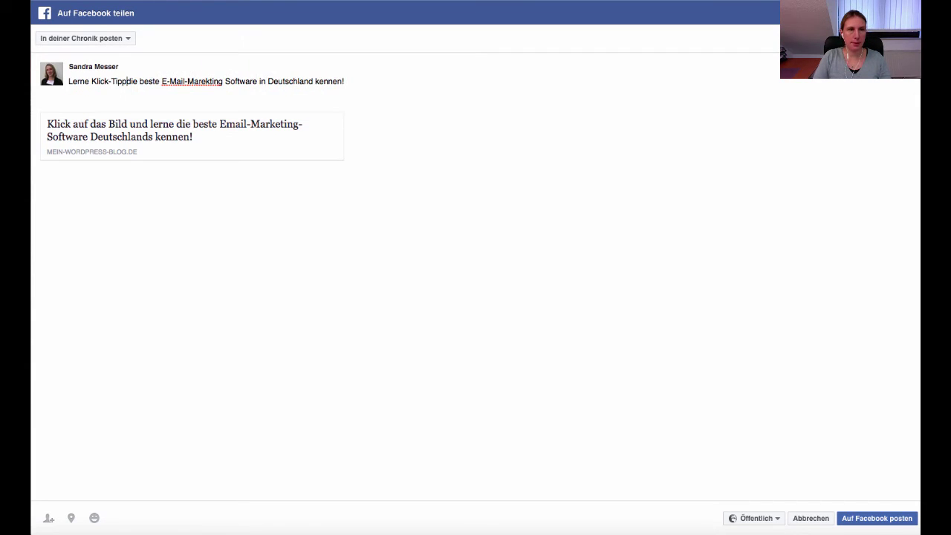
text(,)
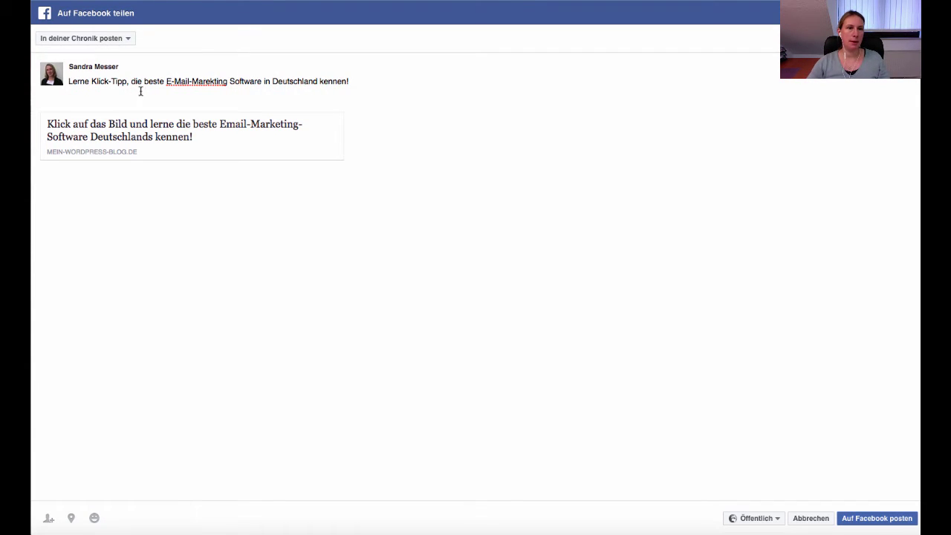
- Correct the misspelled word in the post text to "E-Mail-Marketing" without tagging any suggested page or person
click(214, 81)
key(BackSpace)
key(BackSpace)
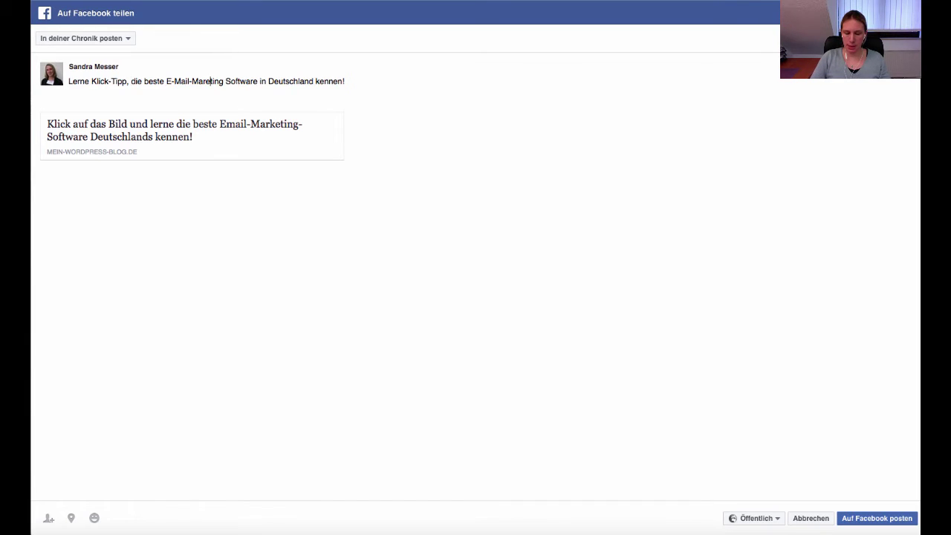
text(ke)
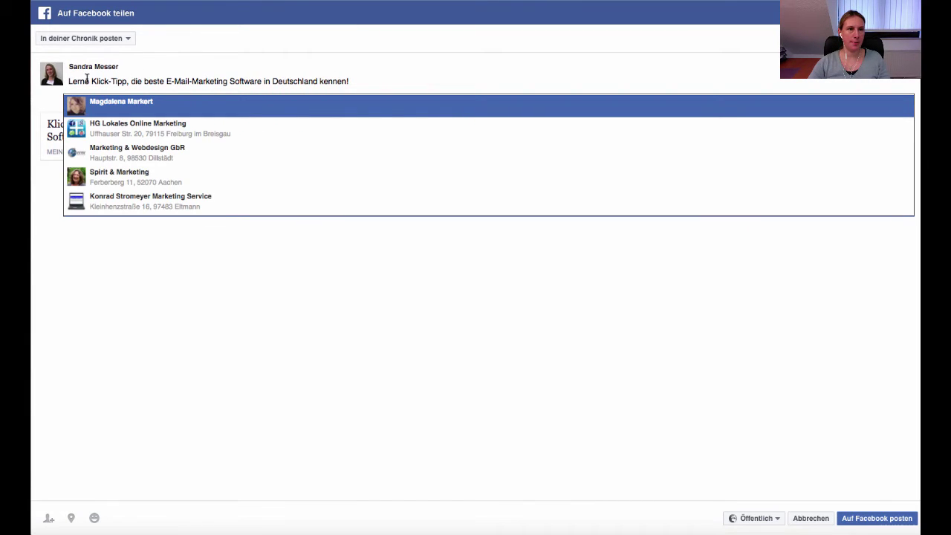
click(254, 318)
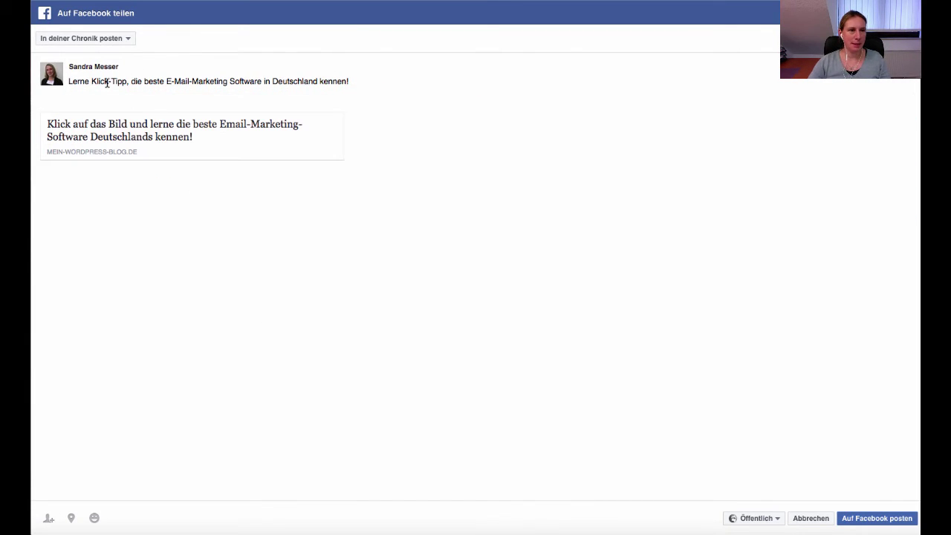
- Turn the product name and the marketing term in the post text into the hashtags #KlickTipp and #EMailMarketing
click(91, 81)
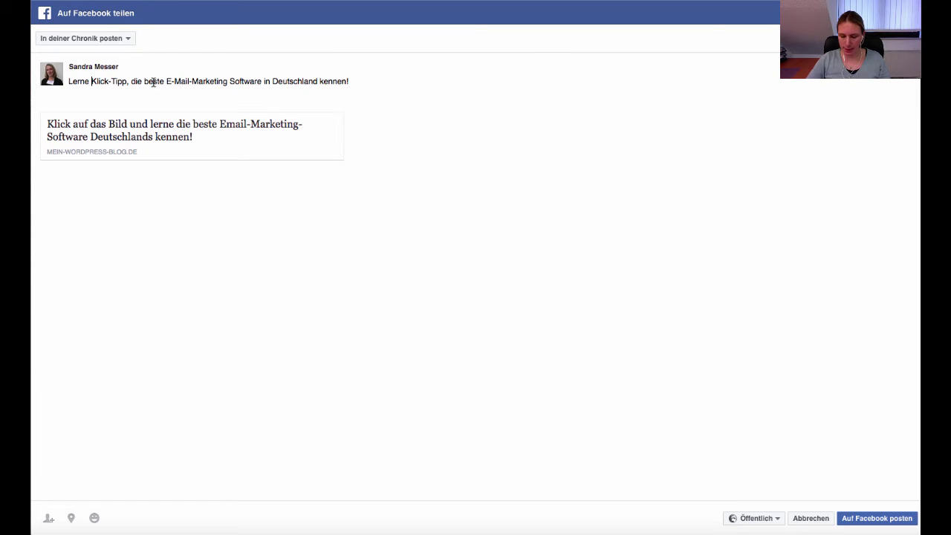
text(#)
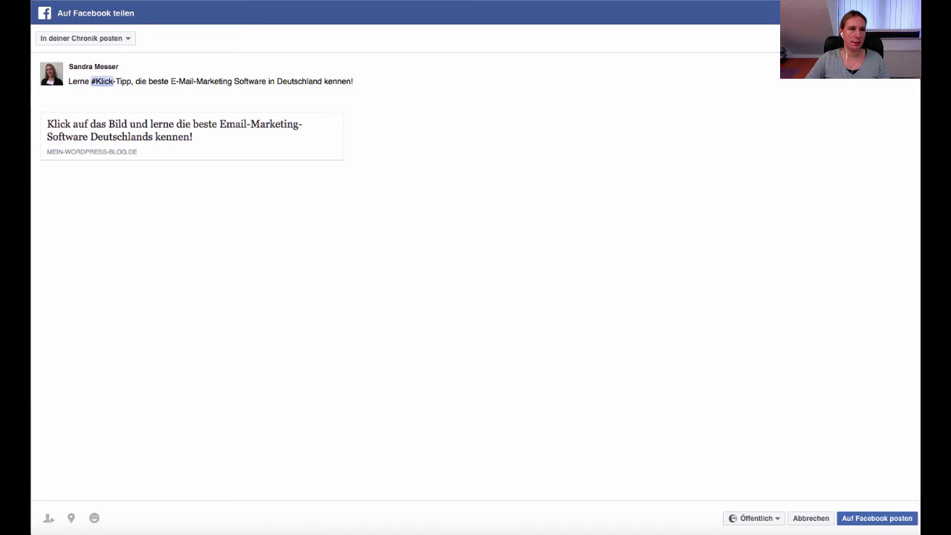
key(BackSpace)
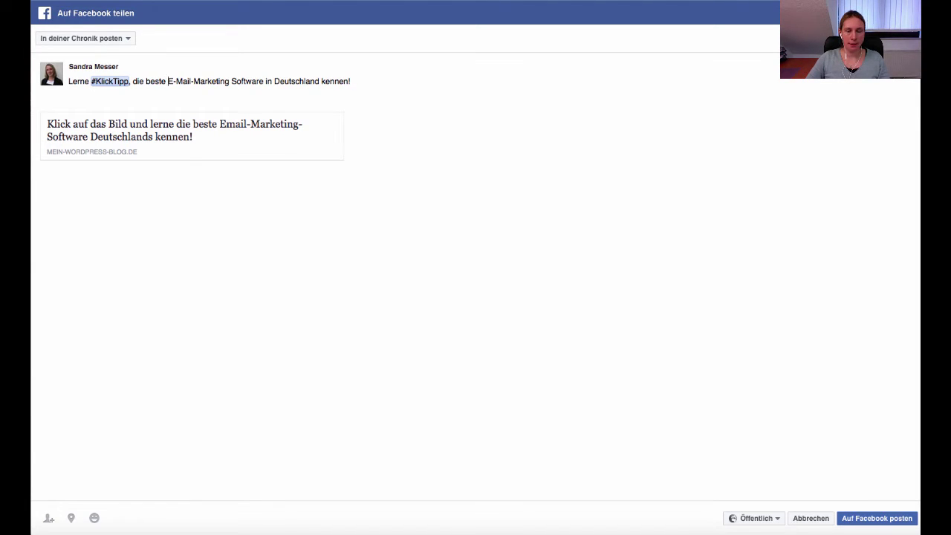
text(#)
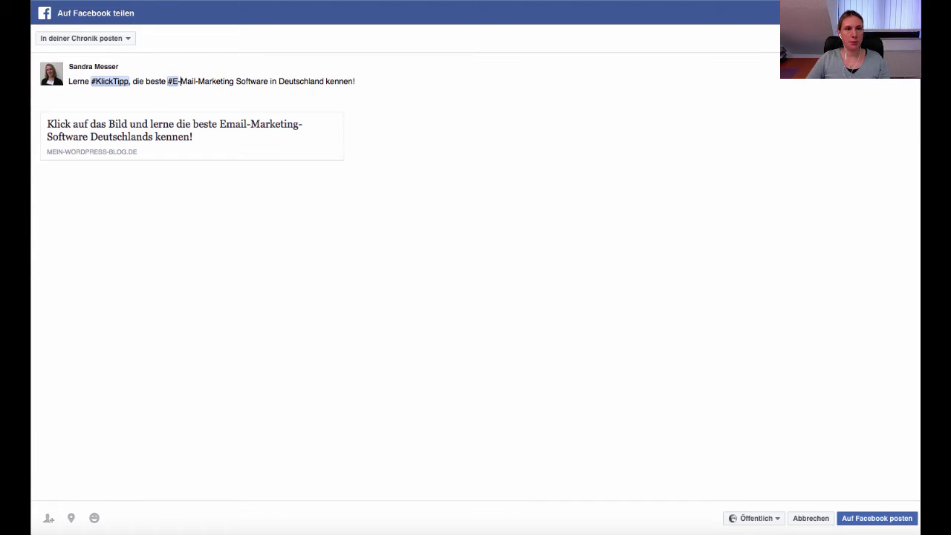
key(BackSpace)
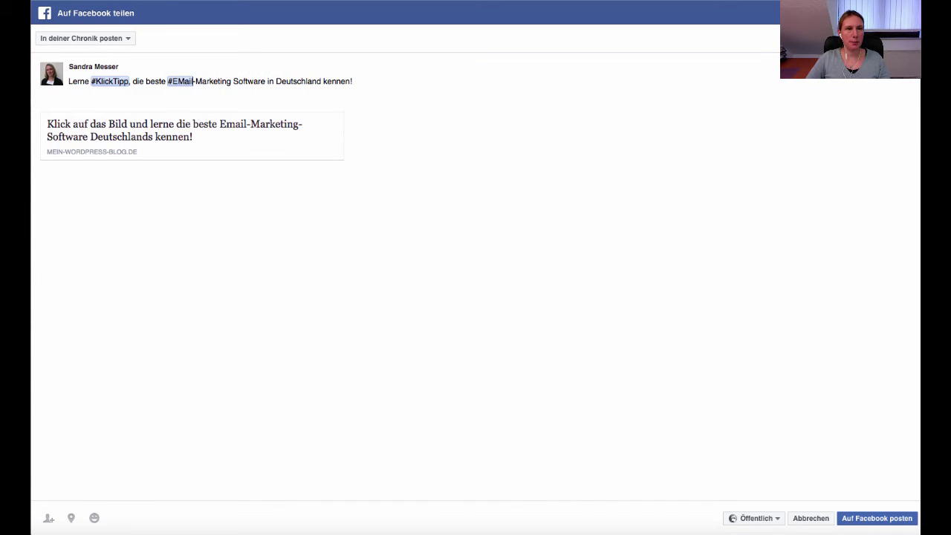
key(Delete)
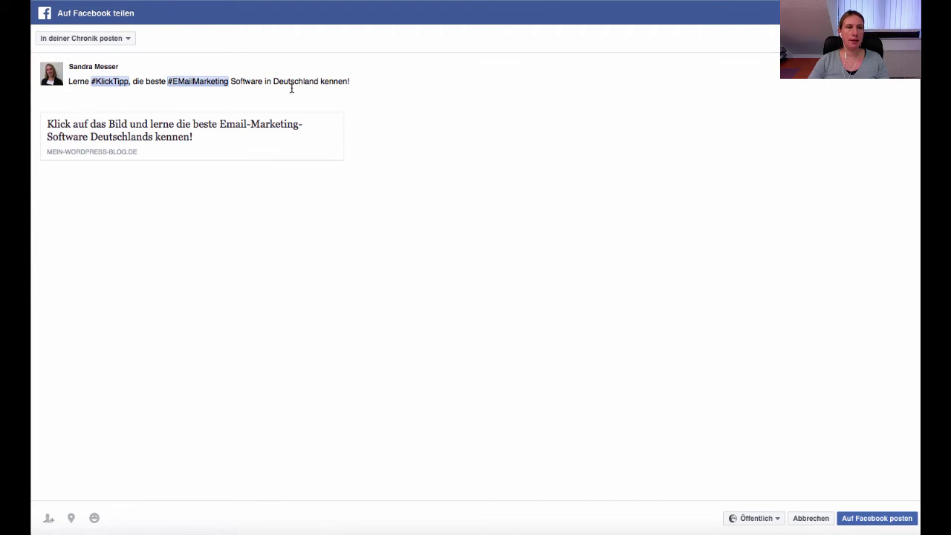
- Keep the own timeline as destination, restrict the audience to "Nur ich" and publish the post on Facebook
click(127, 38)
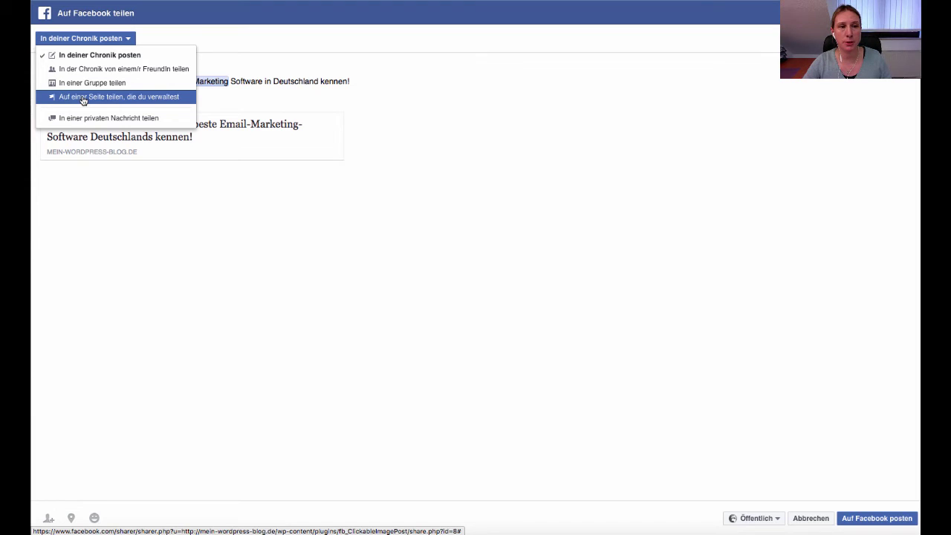
click(128, 55)
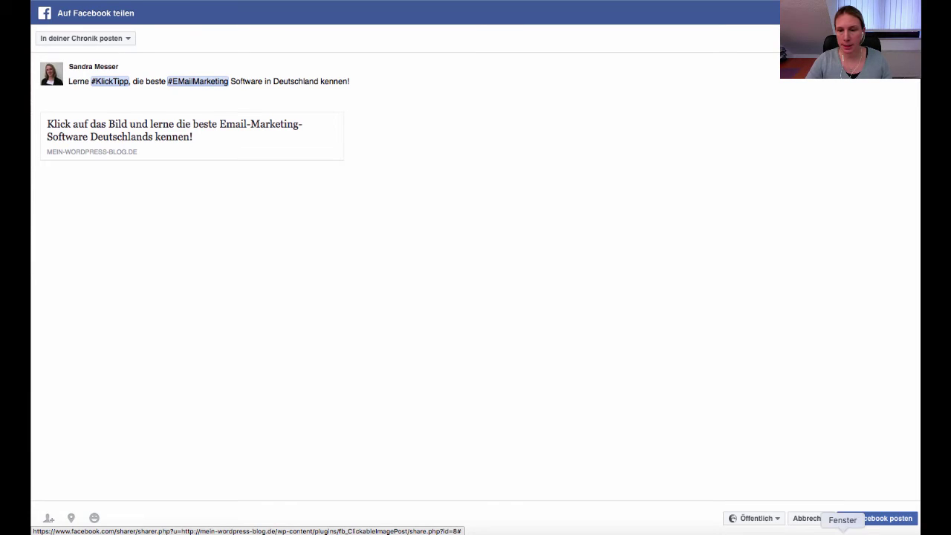
click(777, 520)
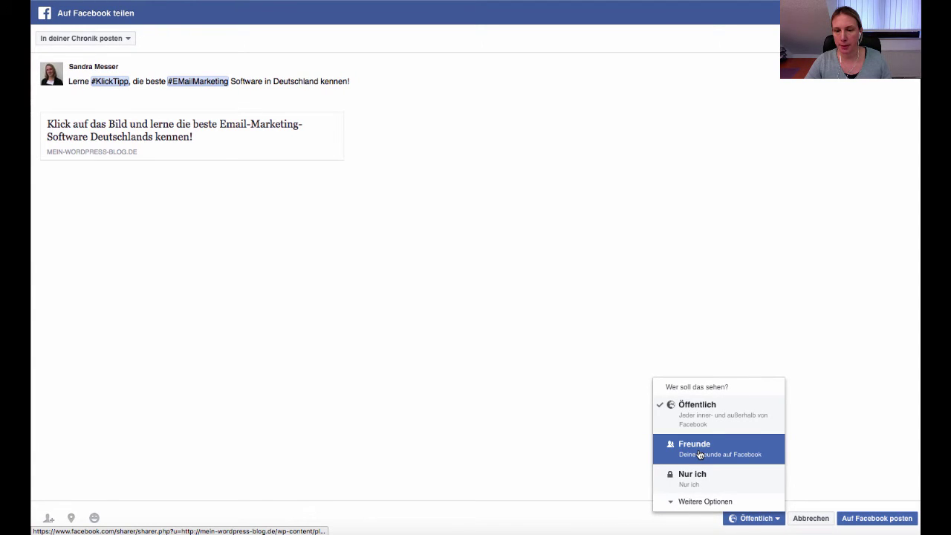
click(699, 476)
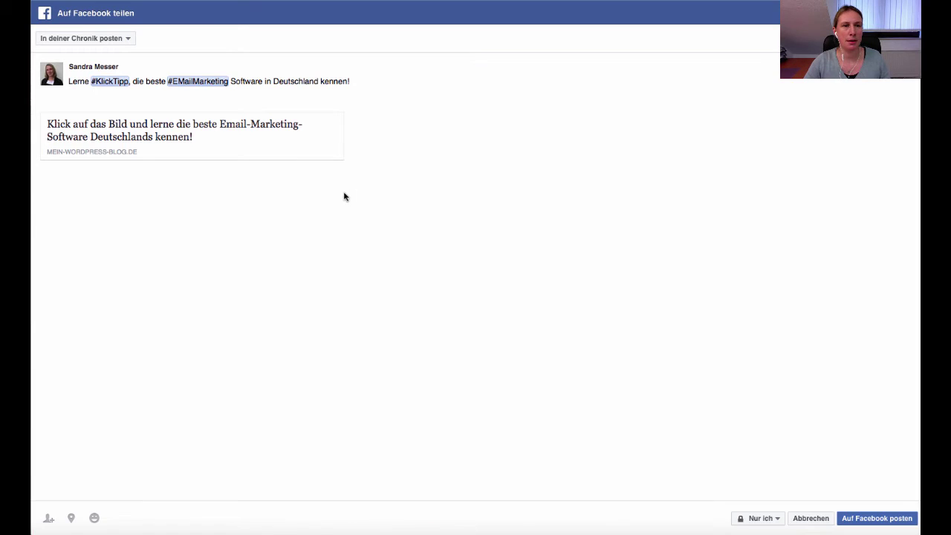
click(877, 518)
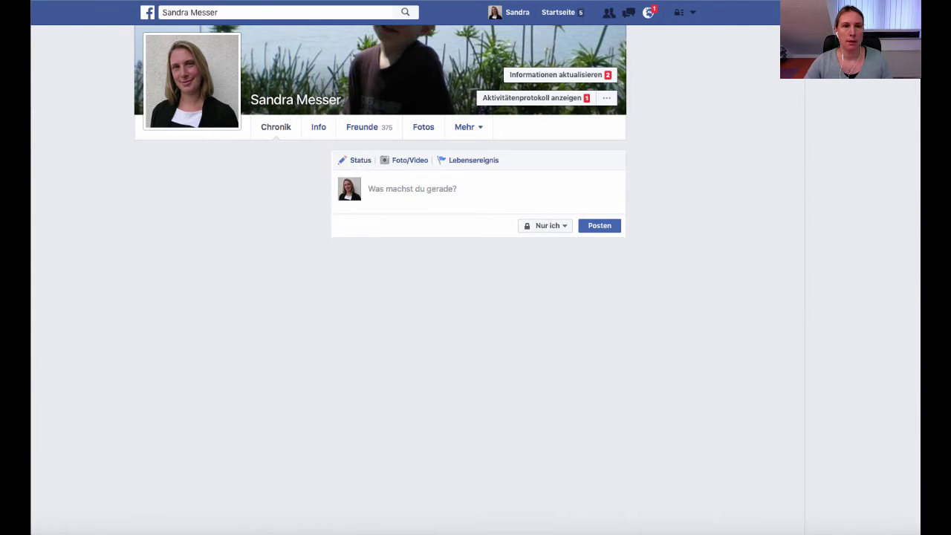
- Check the published post in the timeline, follow its clickable image and look through the linked Klick-Tipp page
scroll(608, 209, down, 1)
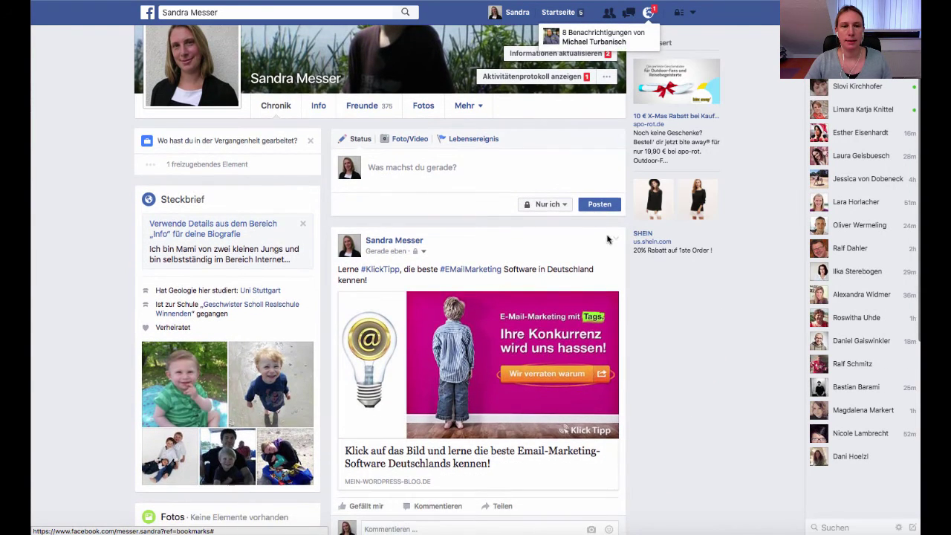
scroll(611, 238, down, 1)
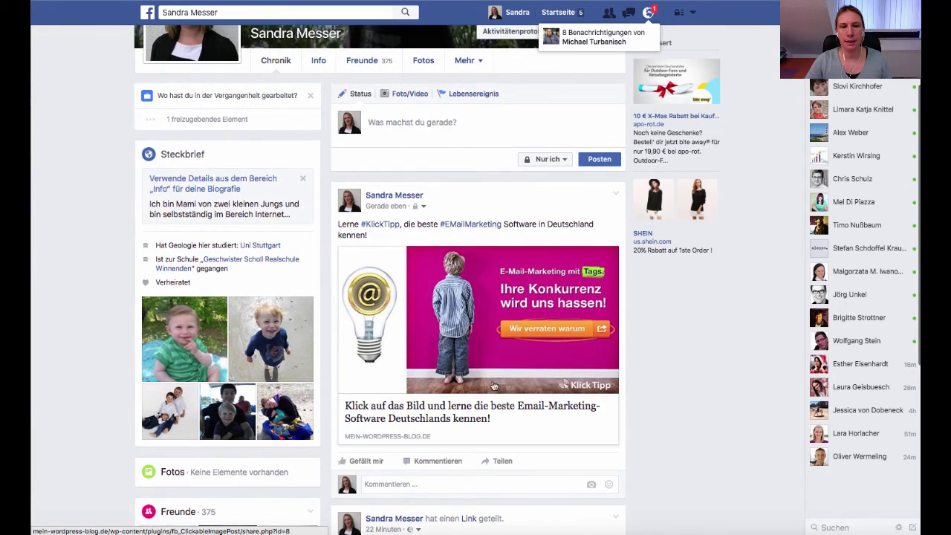
scroll(518, 341, up, 1)
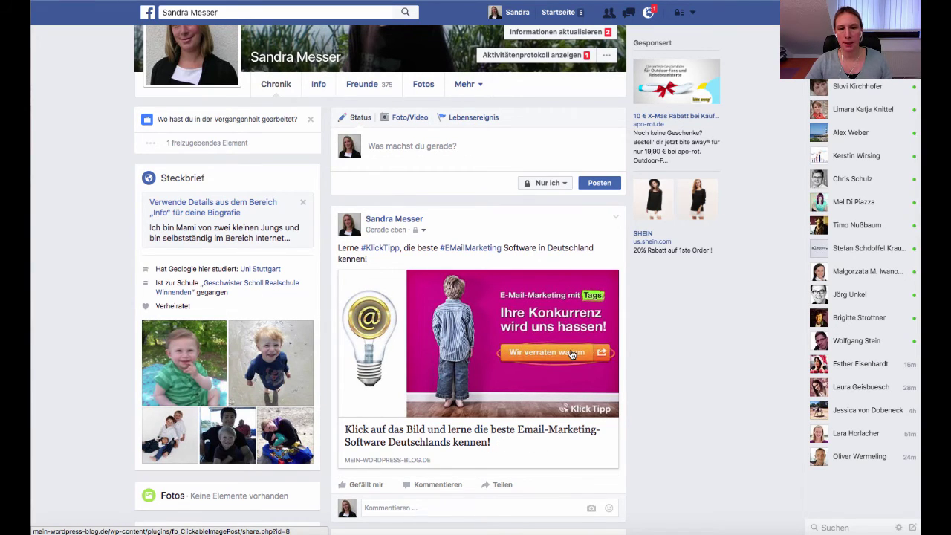
click(516, 350)
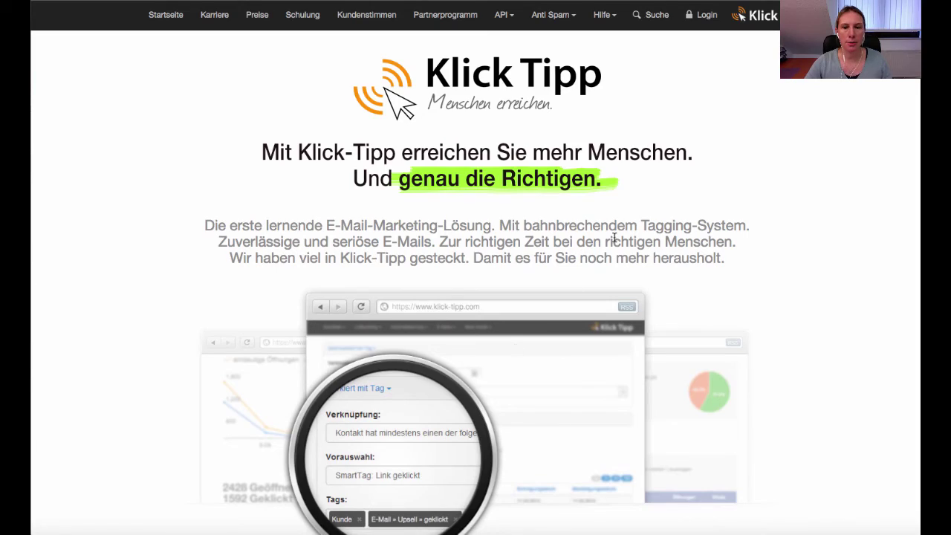
scroll(631, 276, down, 3)
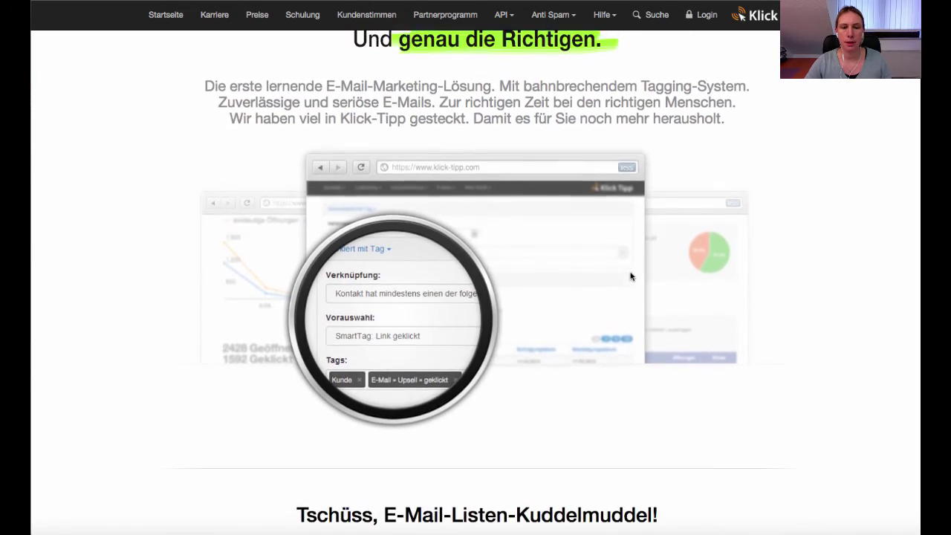
scroll(630, 277, down, 10)
scroll(630, 275, up, 13)
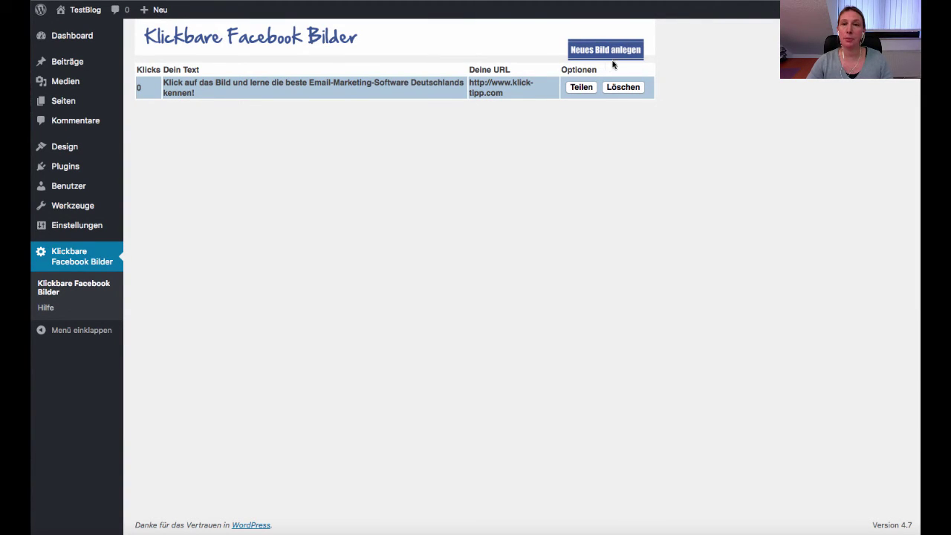
- Create a new clickable image in WordPress with graphic type "Dein eigenes Fotos/Grafik 650x336px" and choose the WordPress calendar PNG from Downloads as its file
click(595, 52)
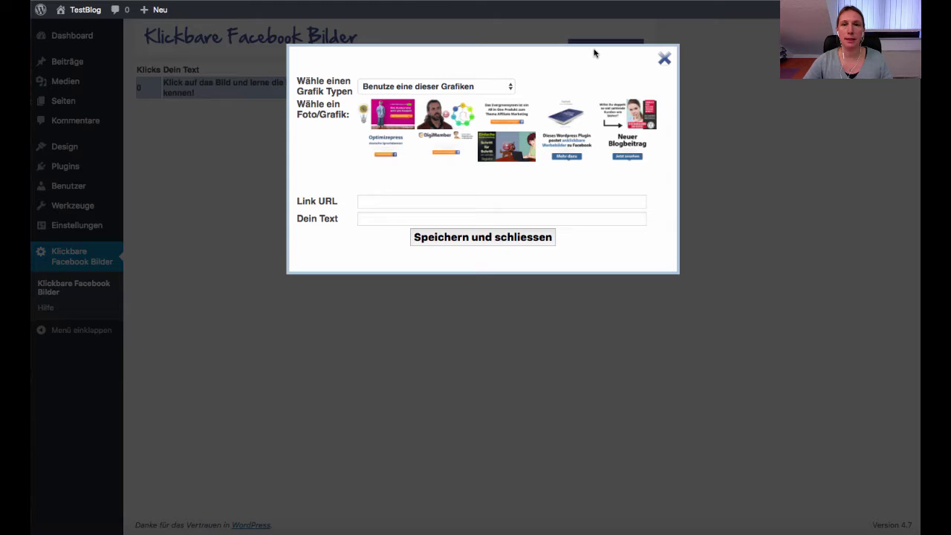
click(491, 86)
click(410, 100)
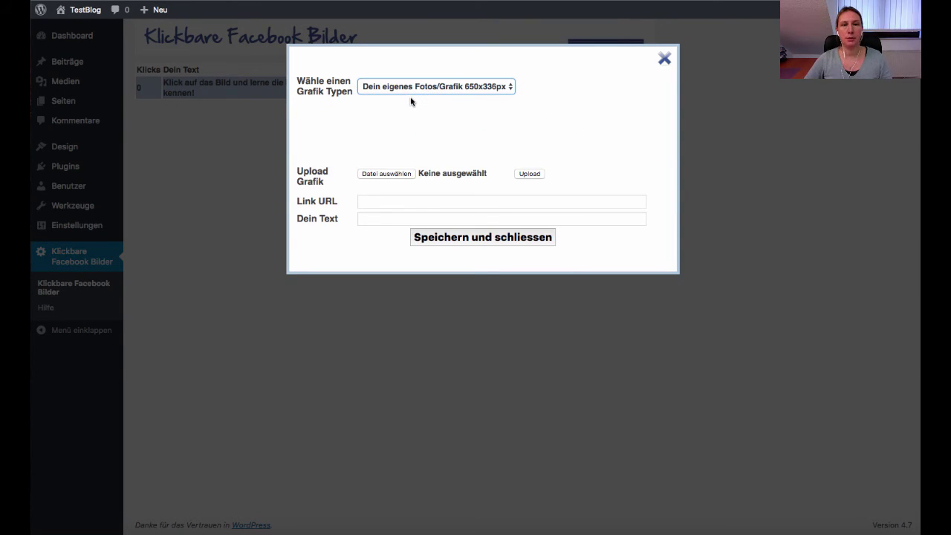
click(394, 174)
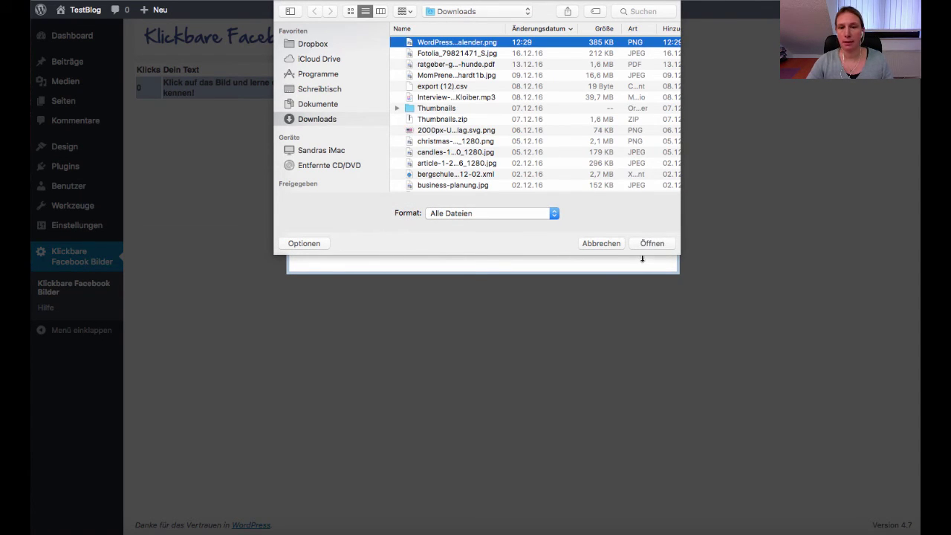
click(648, 239)
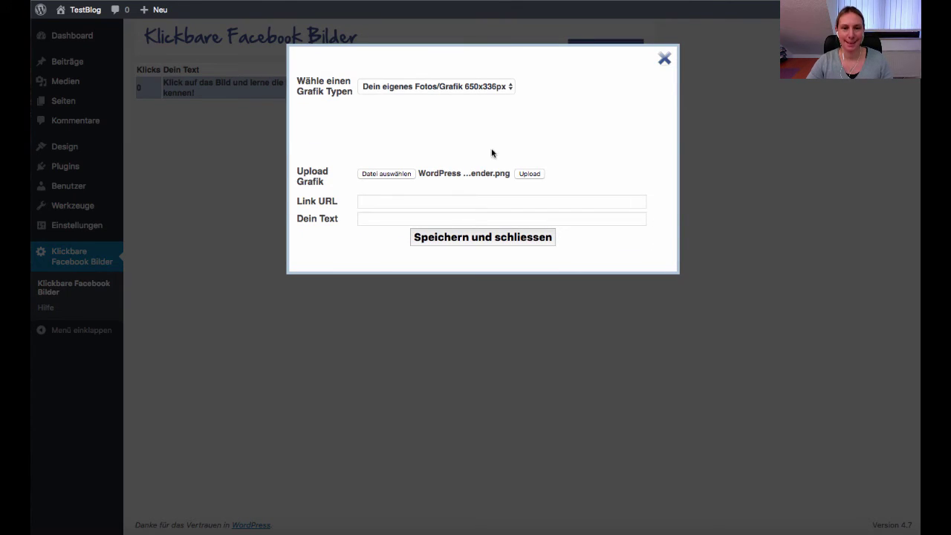
- Upload the chosen calendar graphic and set its link URL to the "adventskalender" page of the own .info website
click(530, 174)
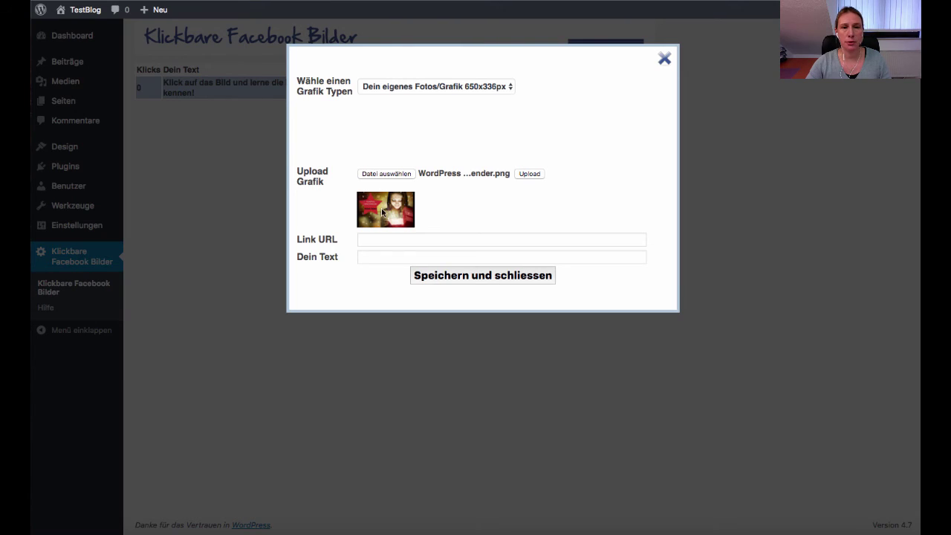
click(426, 243)
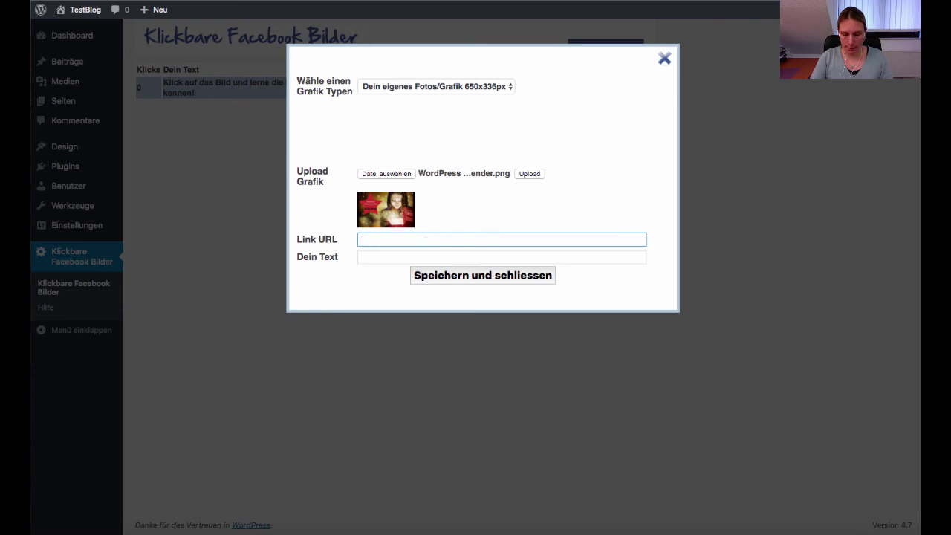
text(http://)
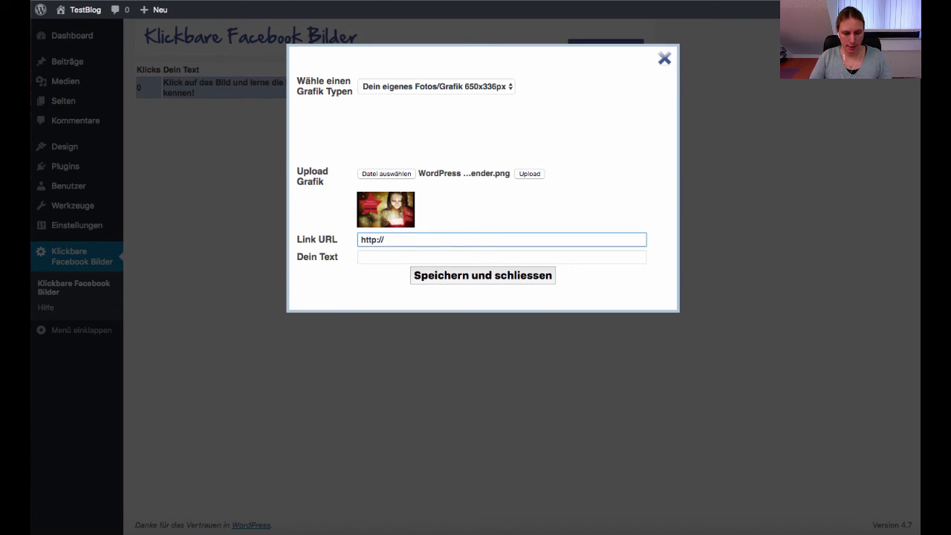
text(www.sandra-)
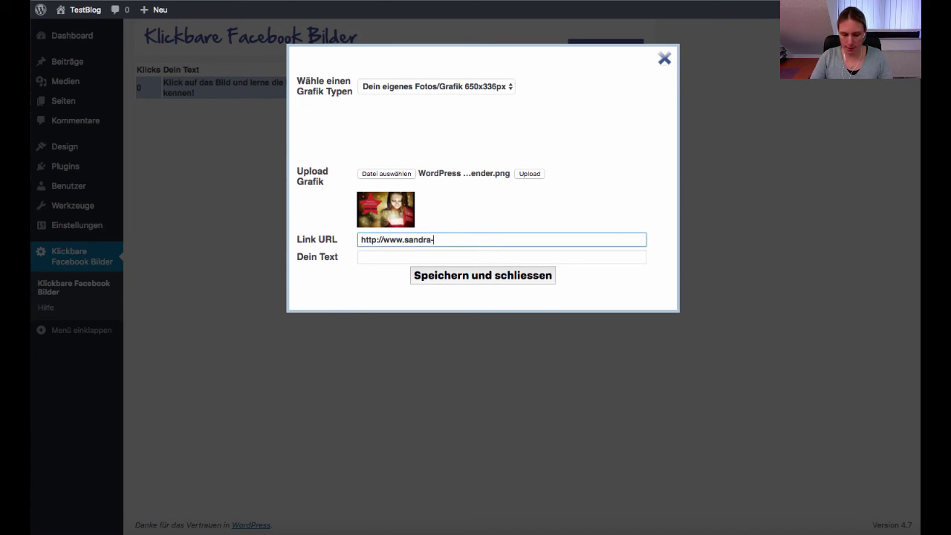
text(messer)
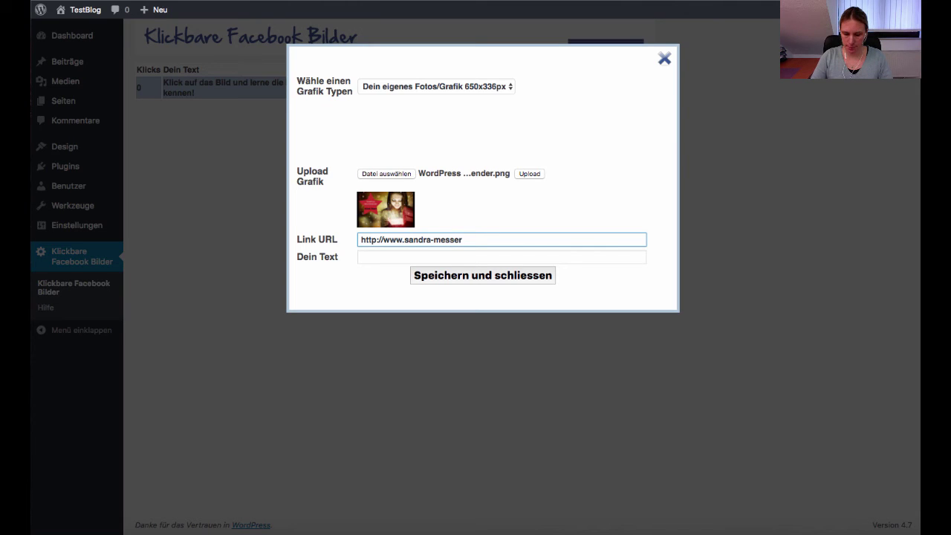
text(.info/a)
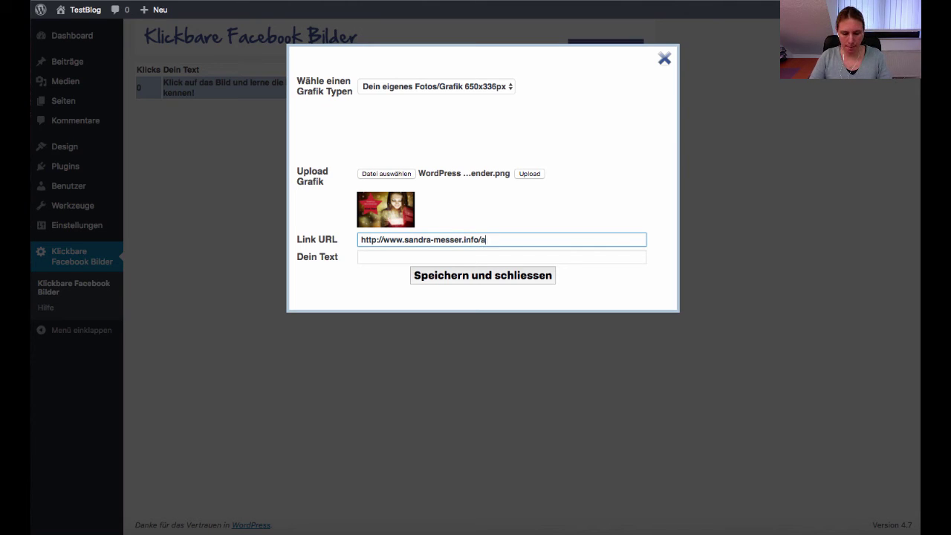
text(dventsak)
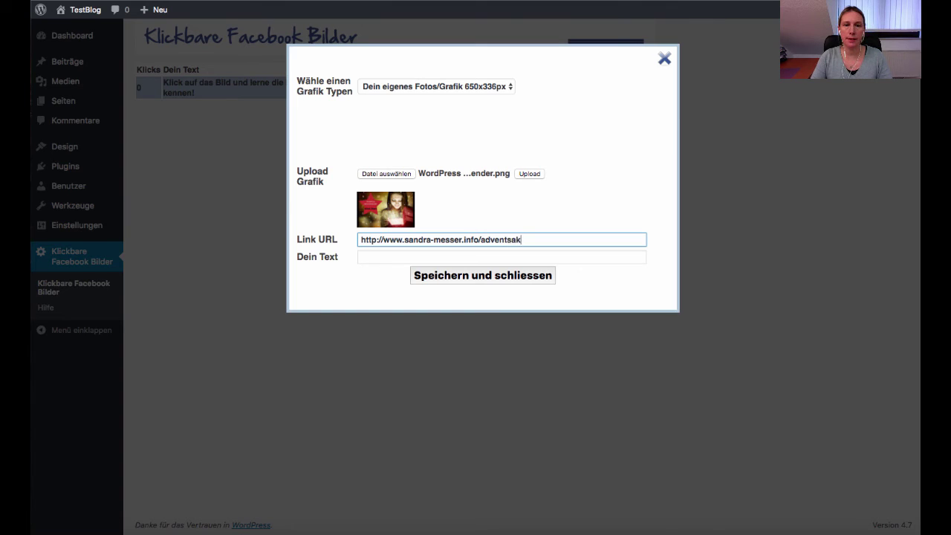
key(BackSpace)
key(BackSpace)
text(kalender)
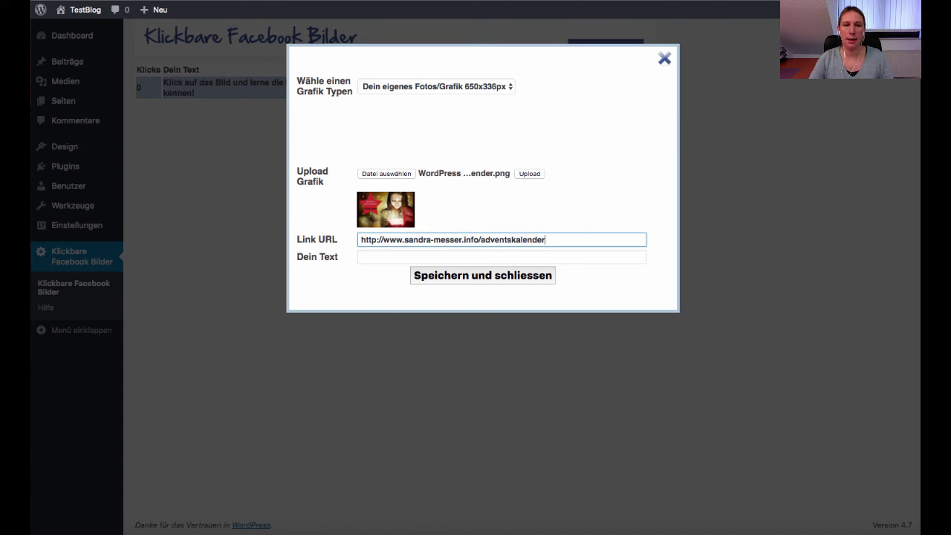
- Set the image's text to "Gewinne täglich im WordPress Adventskalender!" and save the new clickable image
click(402, 257)
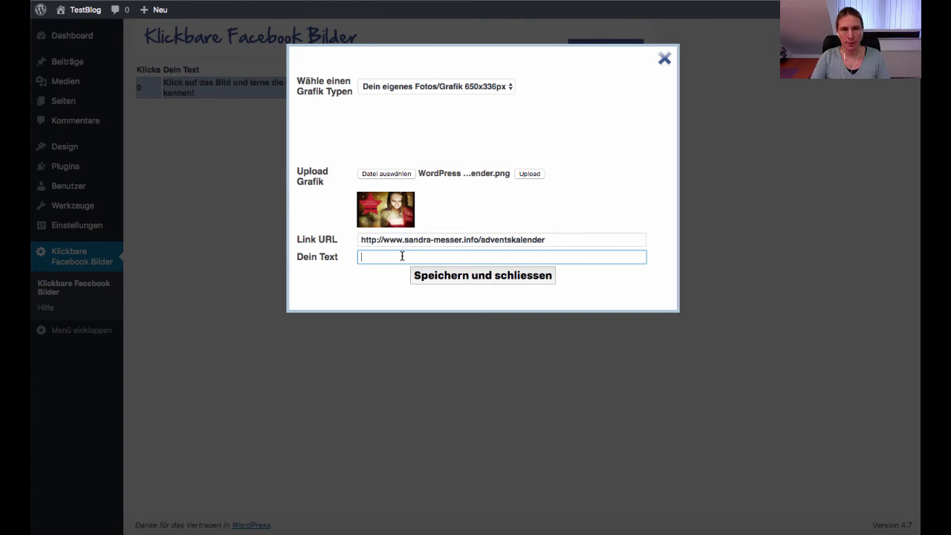
text(Gewinne)
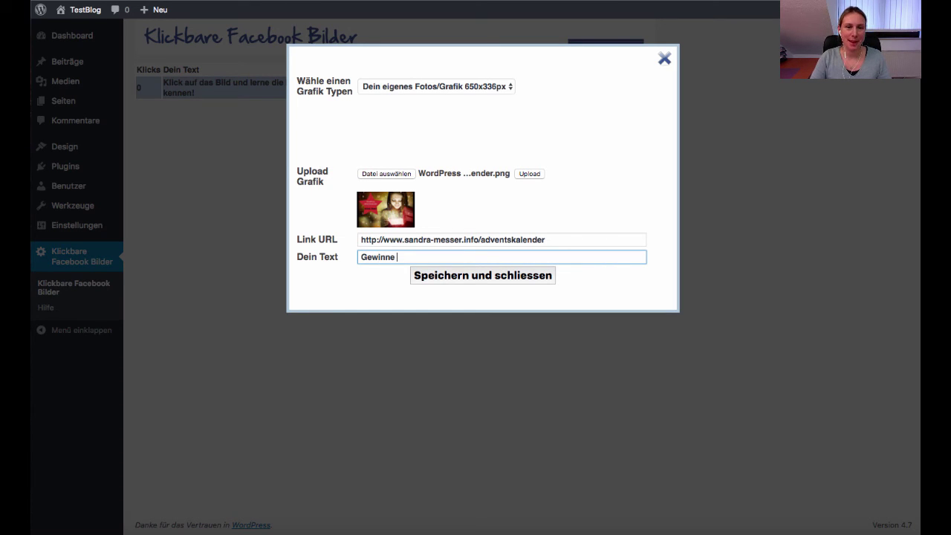
text( täg)
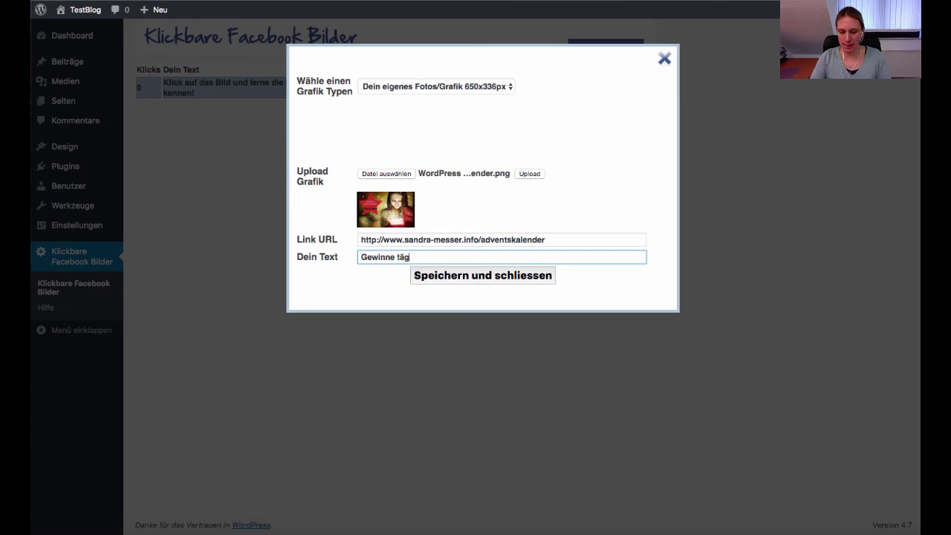
text(lich im WordPre)
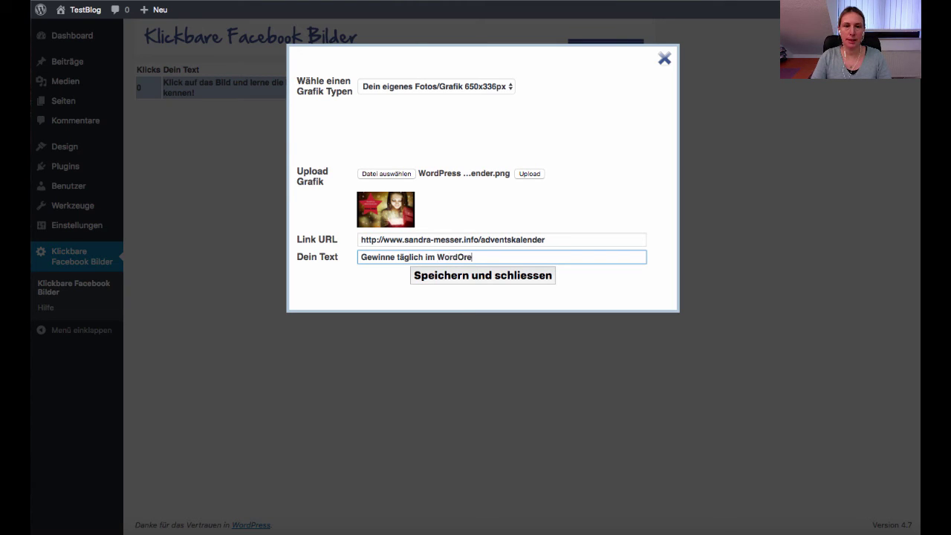
key(BackSpace)
key(BackSpace)
key(BackSpace)
text(Press A)
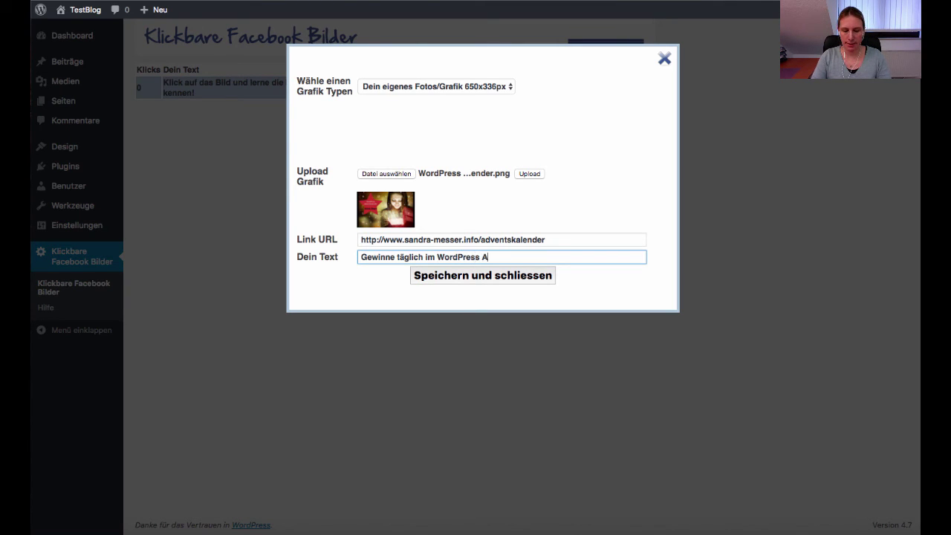
text(dventskalender!)
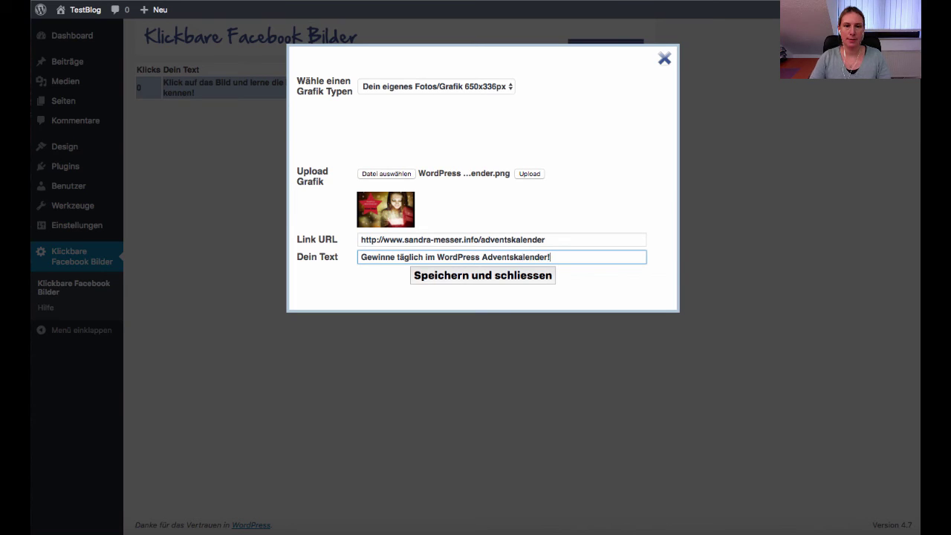
click(446, 282)
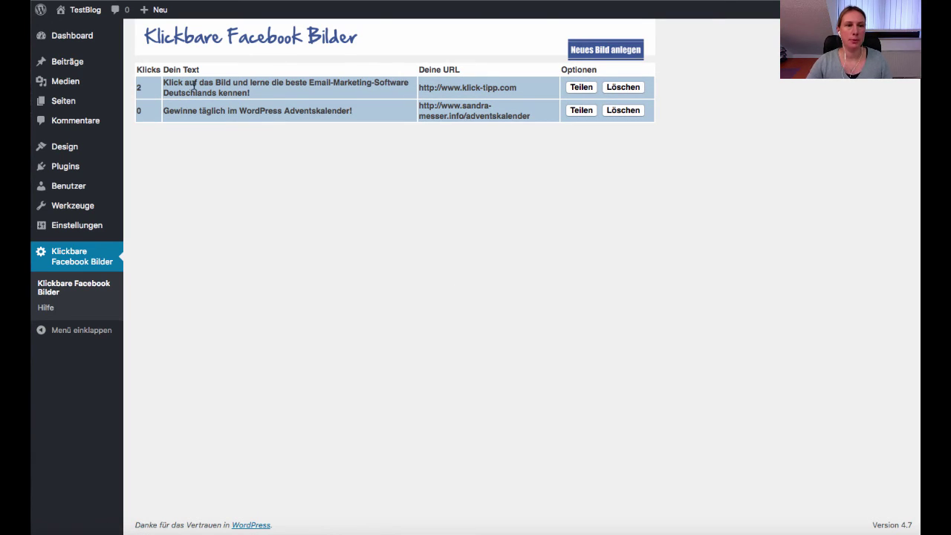
- Start sharing the WordPress Adventskalender image on Facebook
click(581, 110)
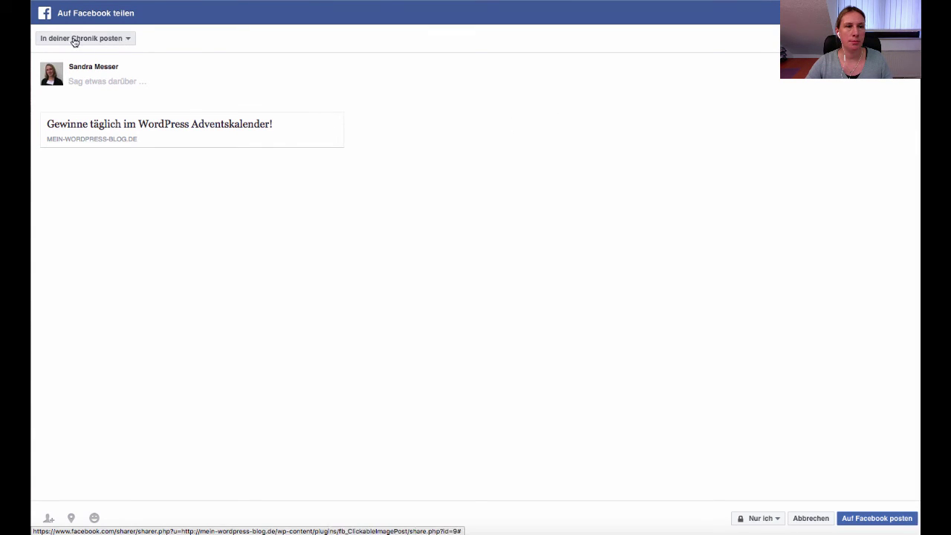
click(776, 520)
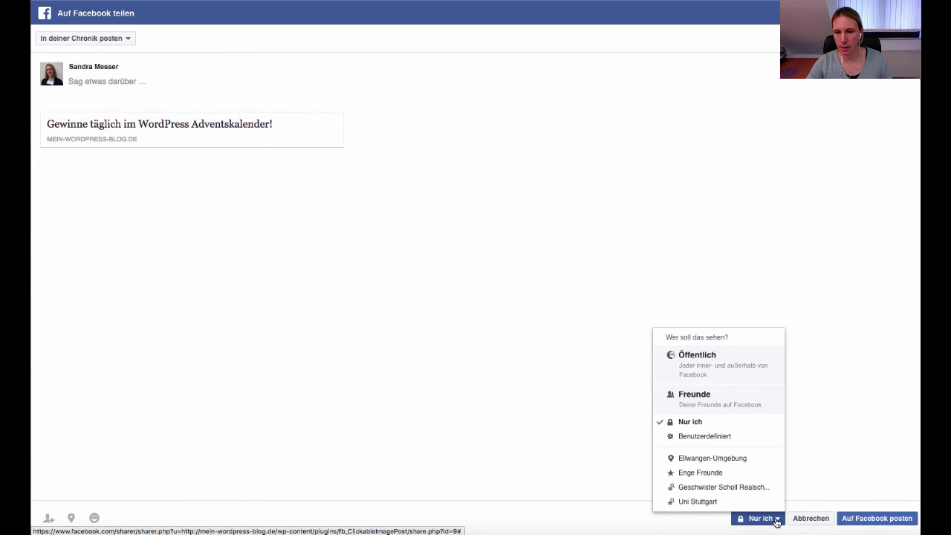
click(704, 436)
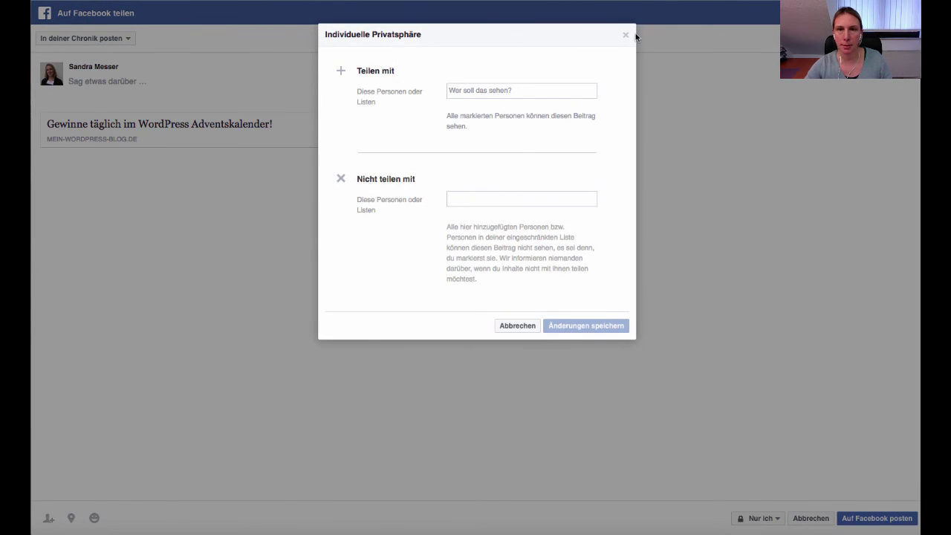
click(624, 37)
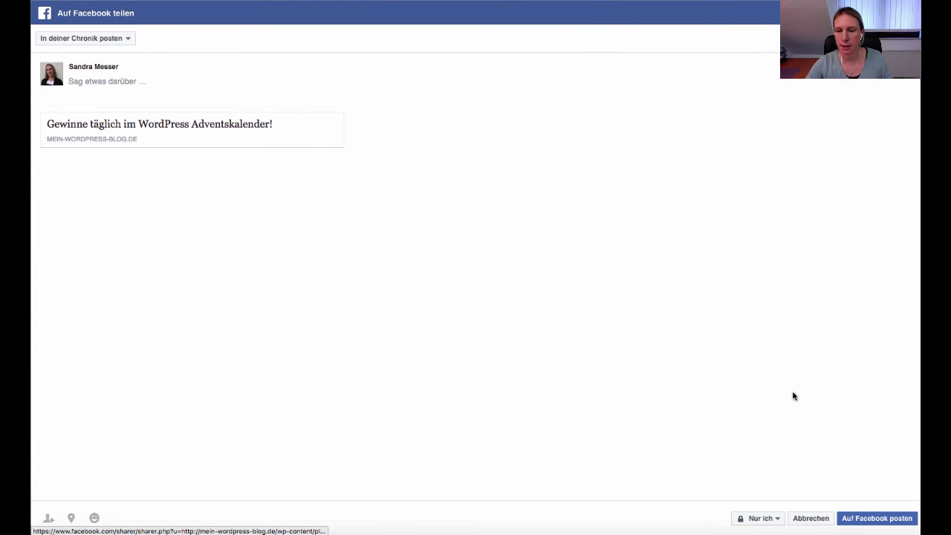
click(779, 520)
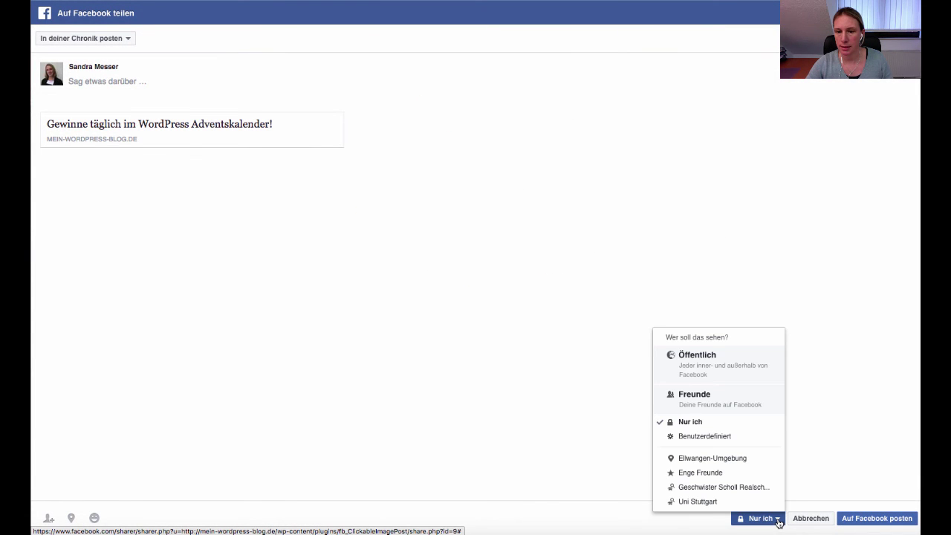
click(816, 407)
- Publish the advent calendar post to the own timeline for "Nur ich", then reload the timeline and check the new post
click(877, 518)
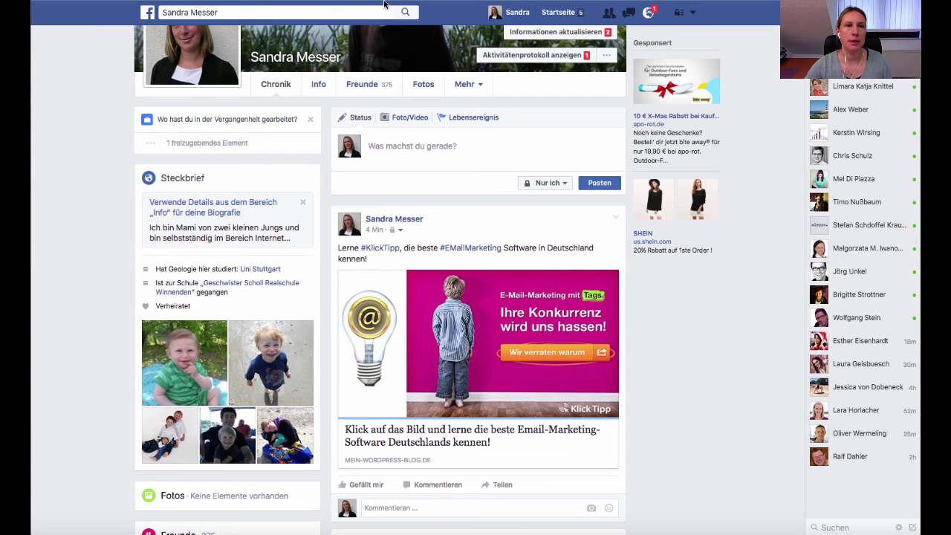
key(F5)
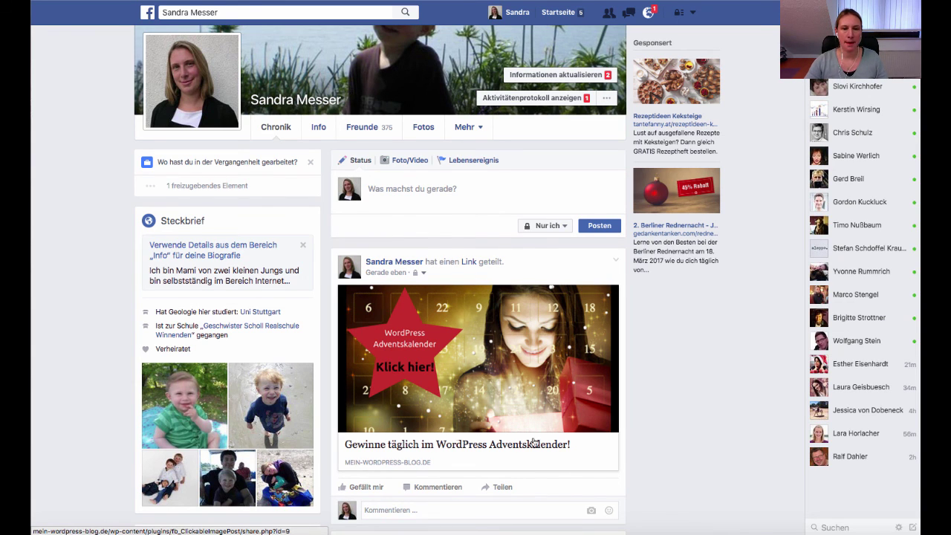
scroll(600, 387, down, 1)
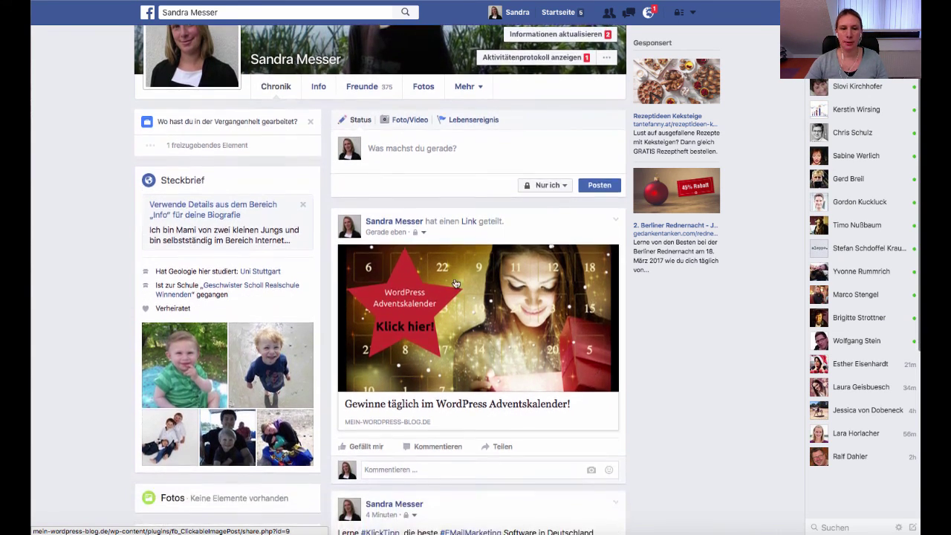